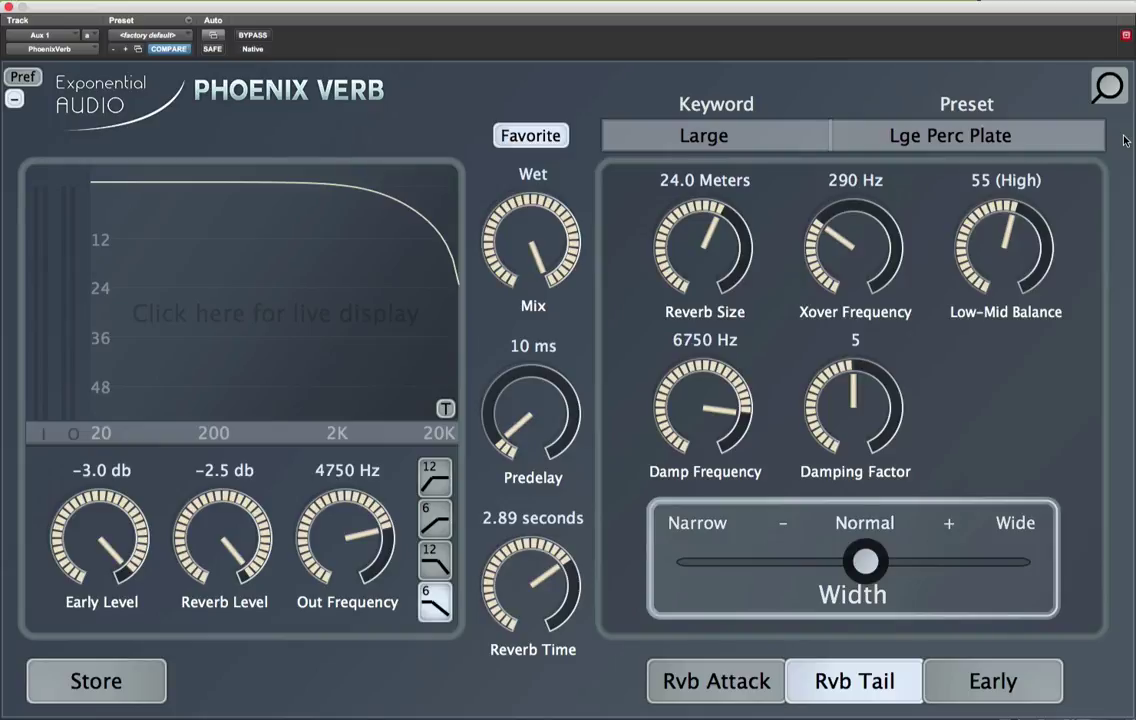
Bring up the preset keyword category list from the Large keyword button.
{"action": "left_click", "coordinate": [760, 139]}
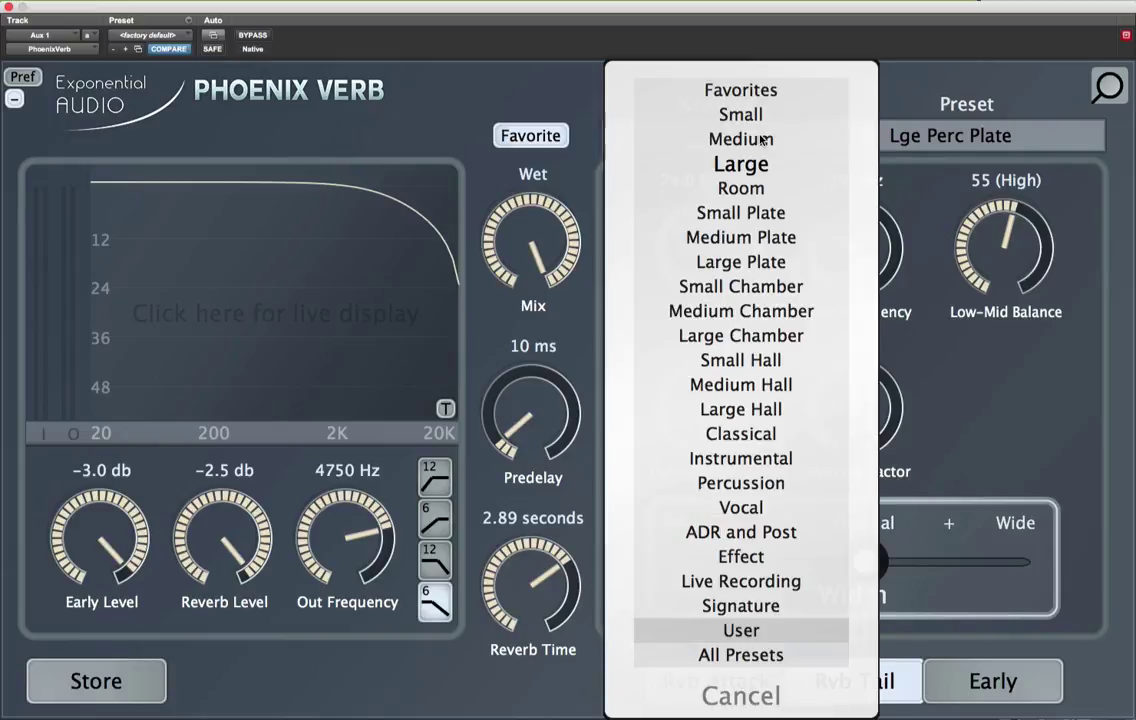
Choose the Small Chamber category to load Sml Chamber, and bring up the preset search box.
{"action": "left_click", "coordinate": [724, 289]}
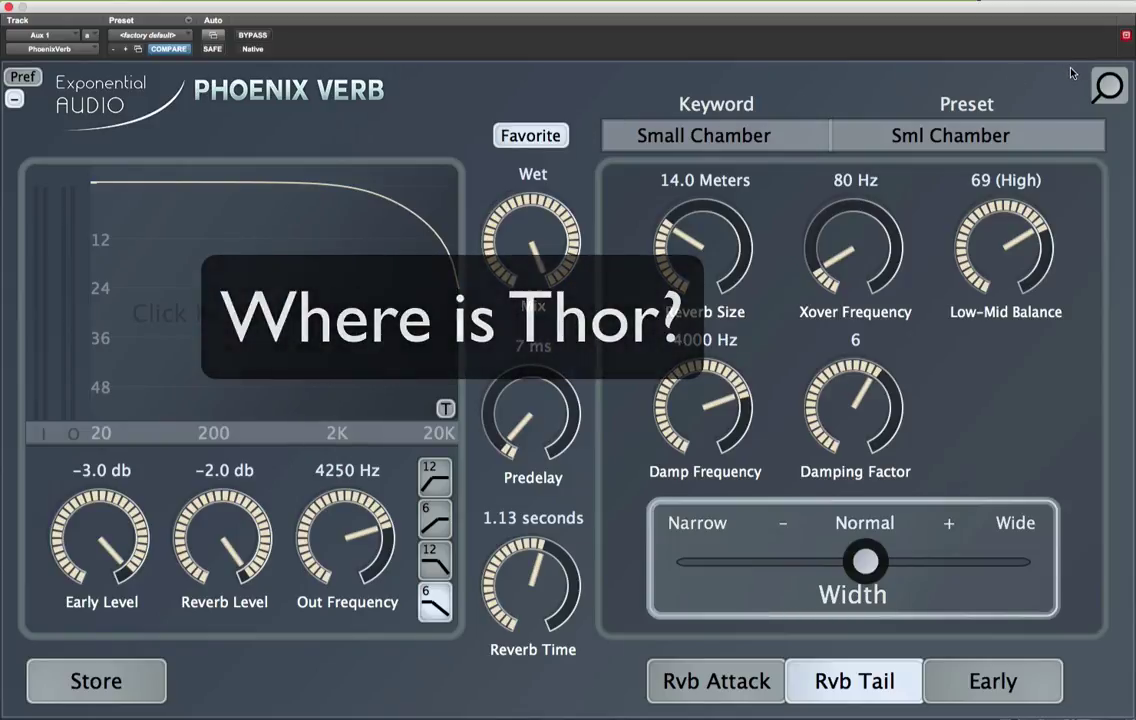
{"action": "left_click", "coordinate": [1100, 88]}
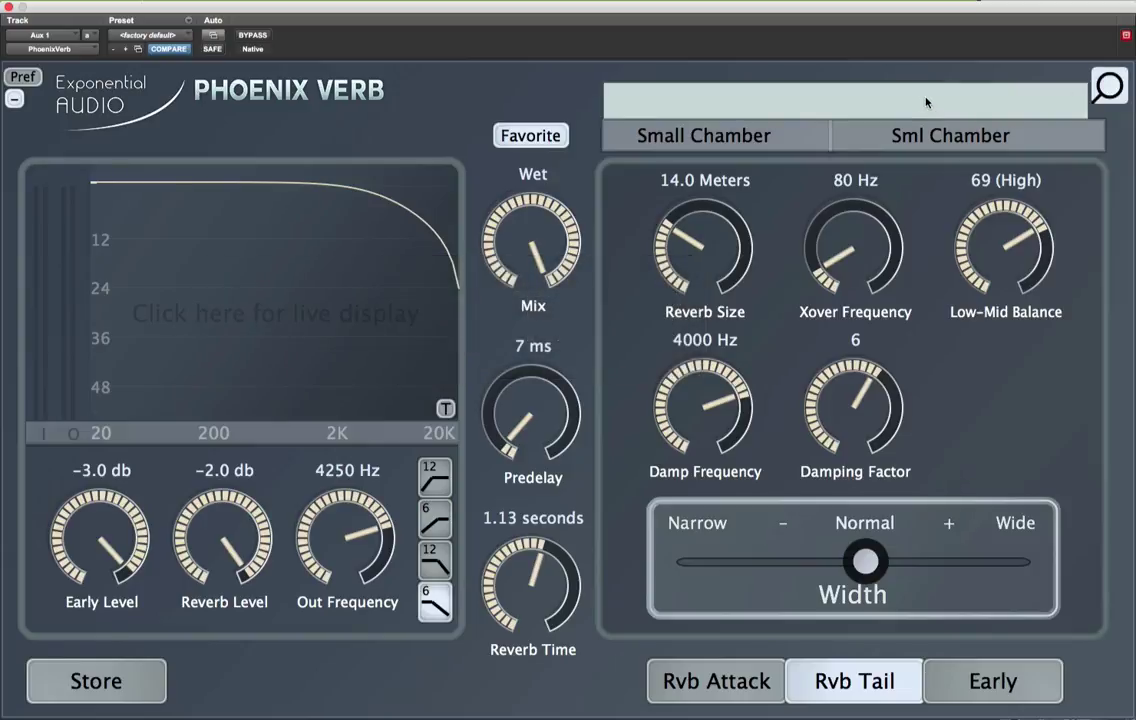
Search presets for 'thor' and load Thor's Football (Drk) from the matches.
{"action": "type", "text": "t"}
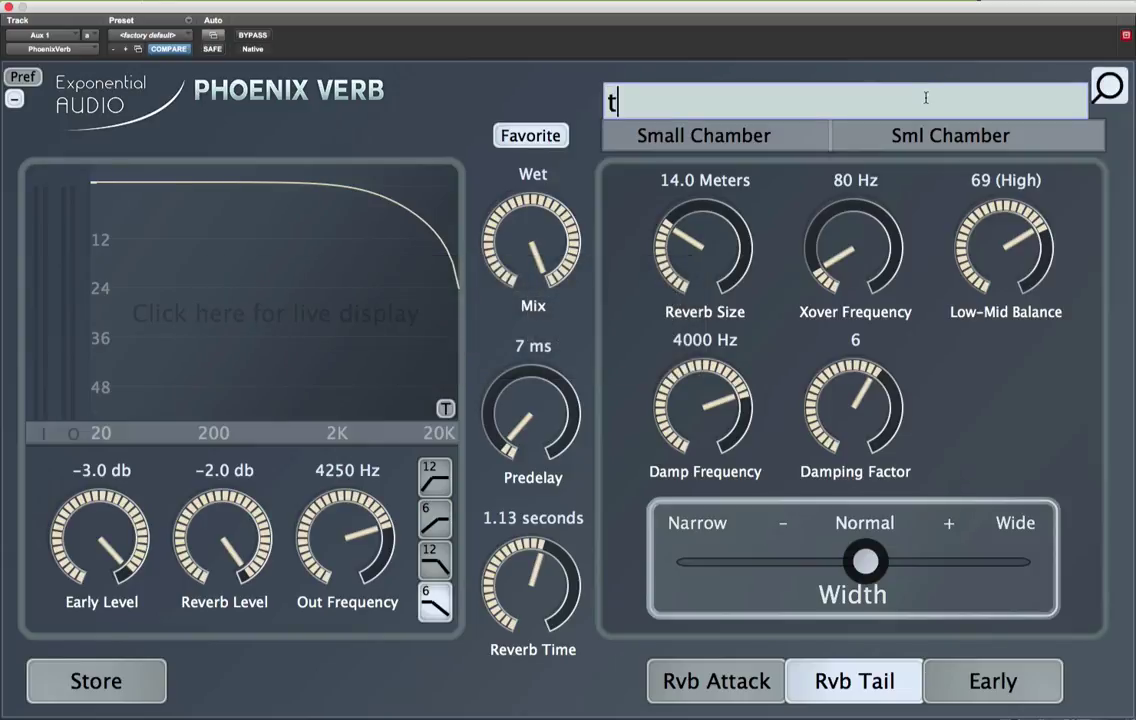
{"action": "type", "text": "hor"}
{"action": "key", "text": "Return"}
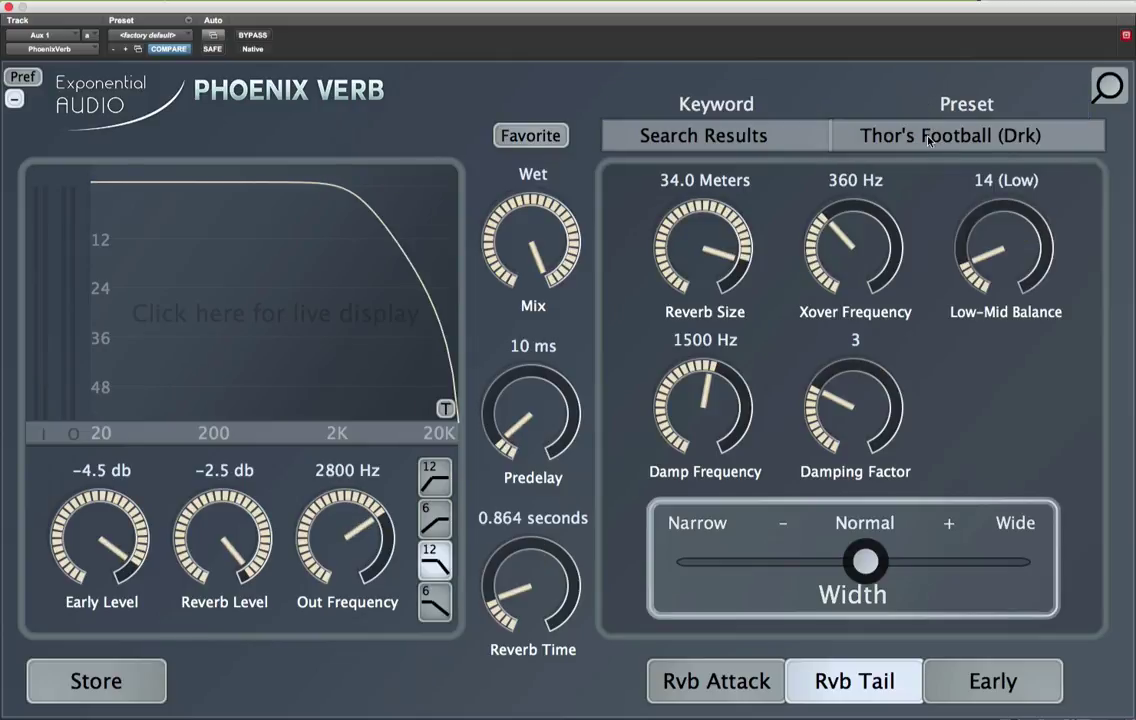
{"action": "left_click", "coordinate": [929, 137]}
{"action": "left_click", "coordinate": [929, 140]}
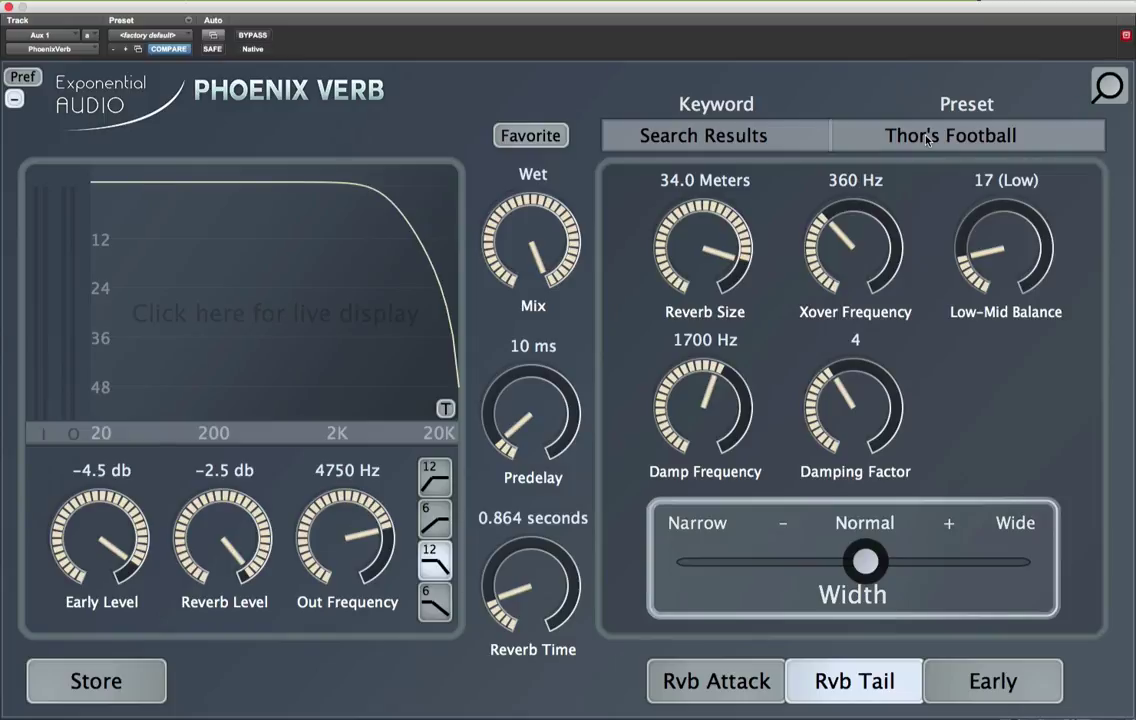
Browse the Medium Plate and Medium Hall categories, then return to Search Results.
{"action": "left_click", "coordinate": [762, 133]}
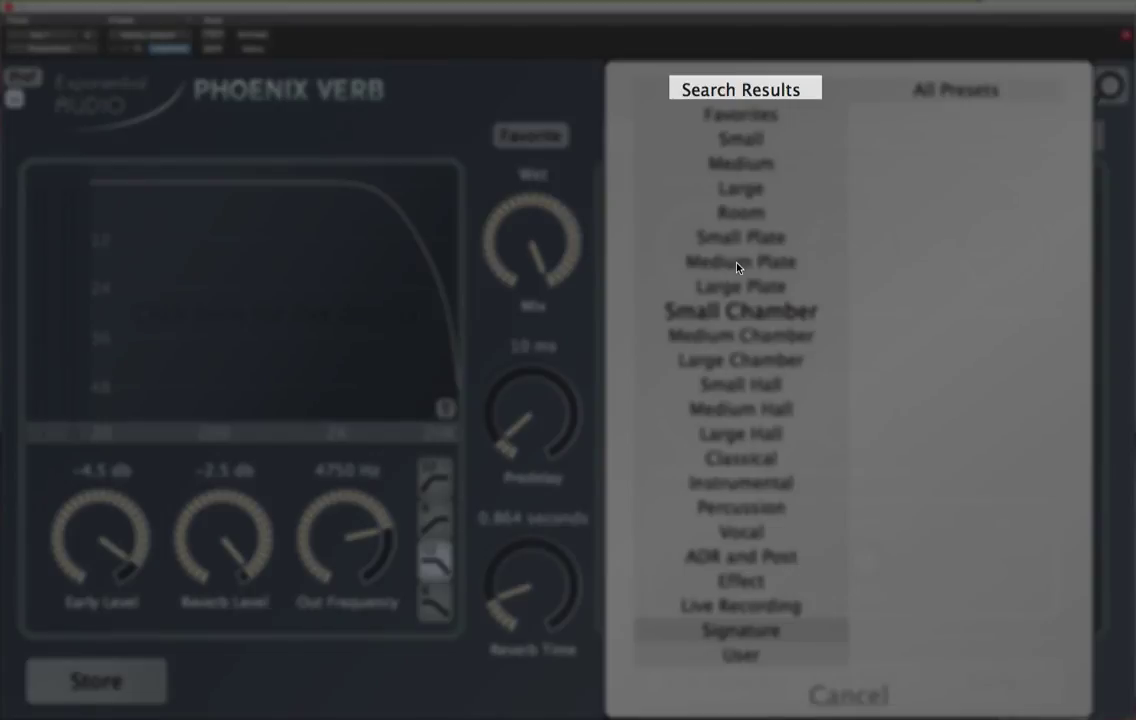
{"action": "left_click", "coordinate": [737, 263]}
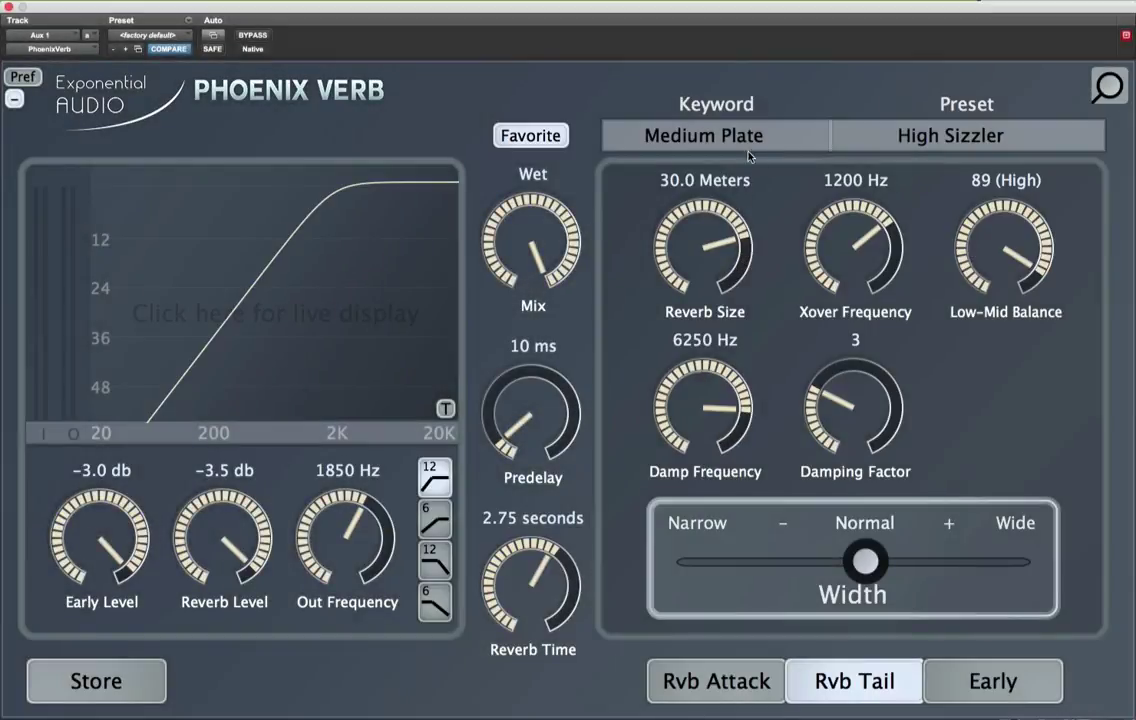
{"action": "left_click", "coordinate": [665, 136]}
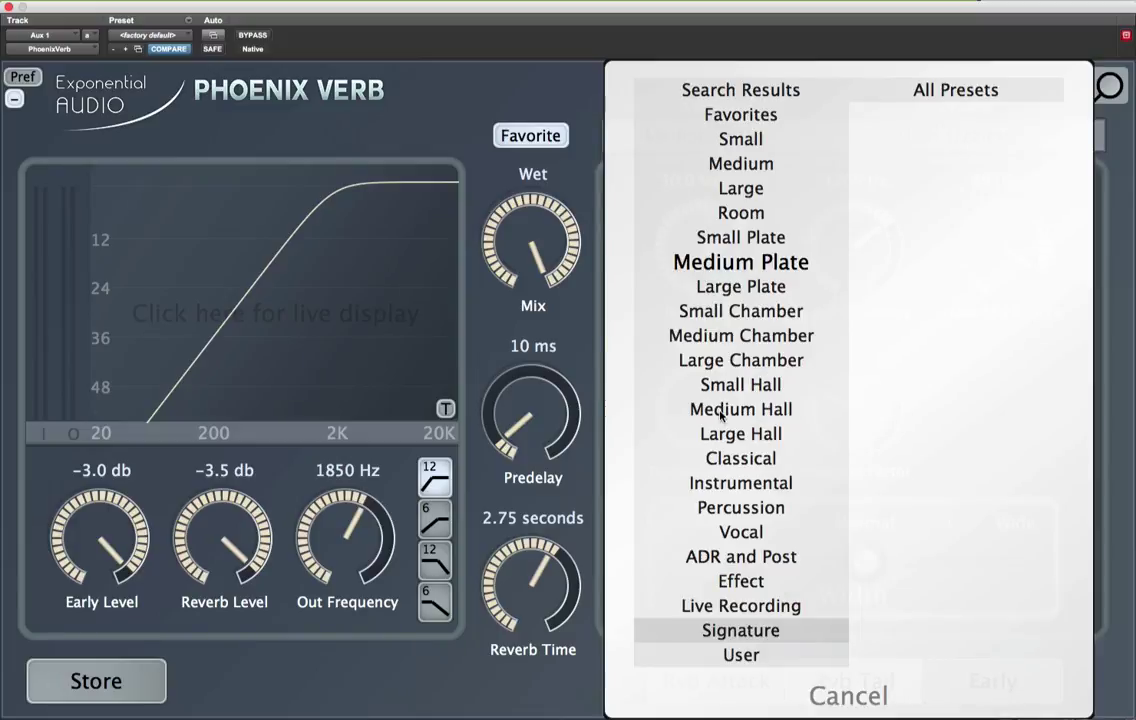
{"action": "left_click", "coordinate": [725, 409]}
{"action": "left_click", "coordinate": [730, 138]}
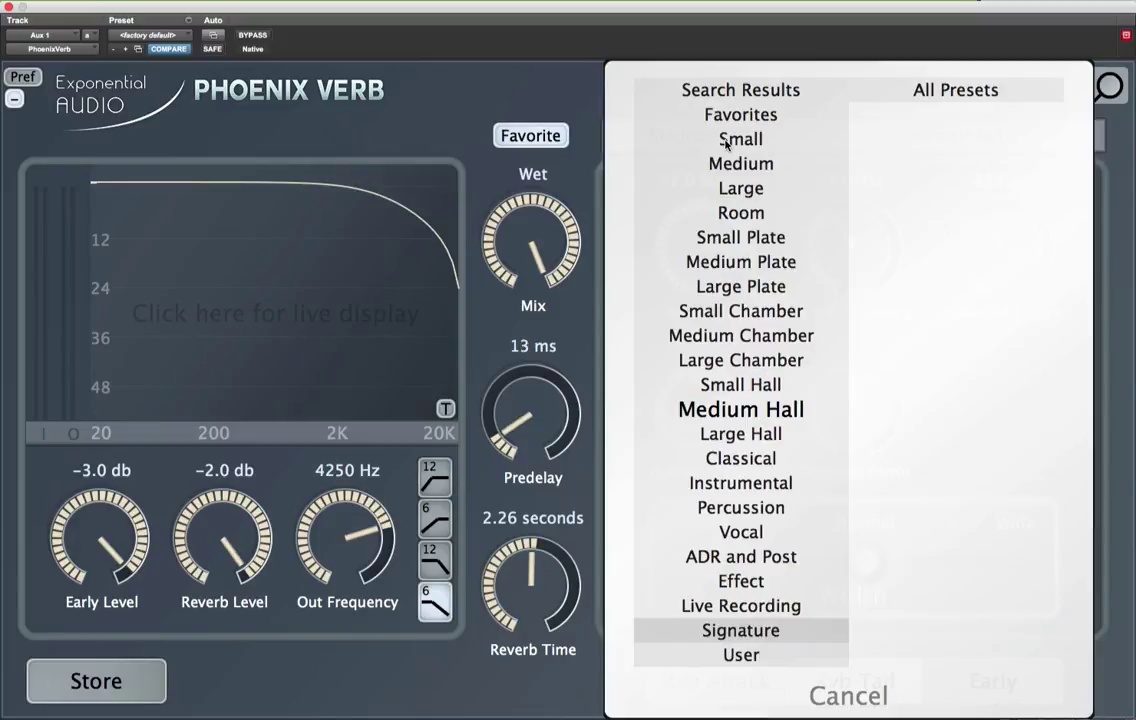
{"action": "left_click", "coordinate": [742, 91]}
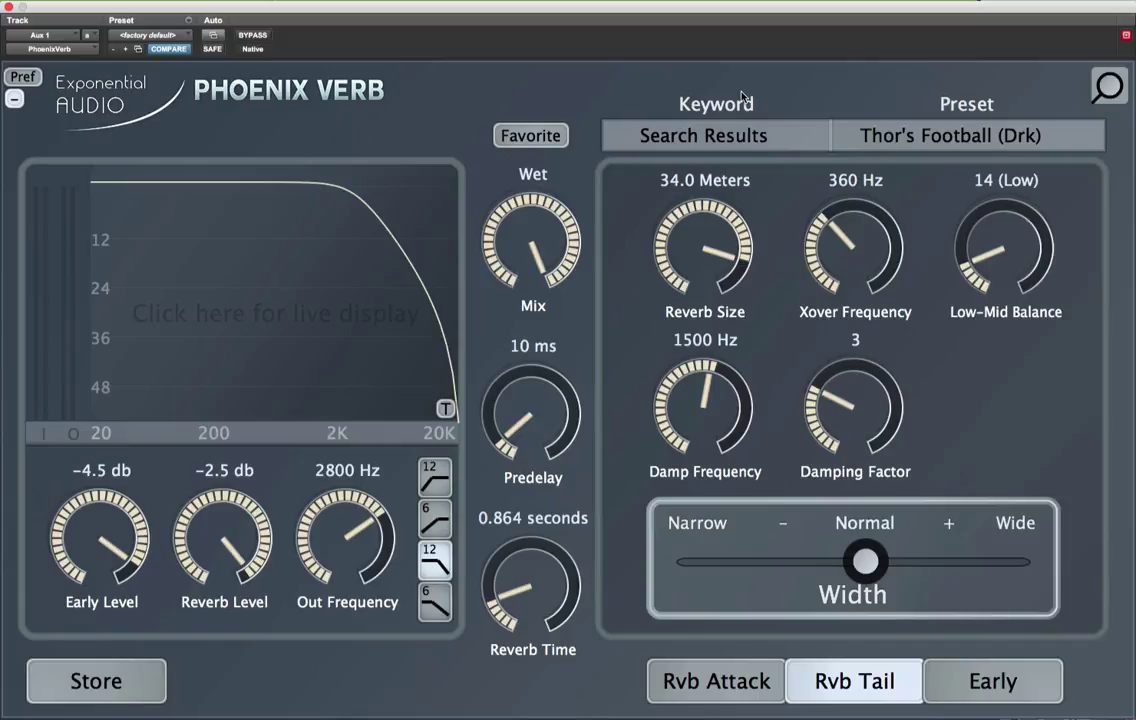
Replace the 'thor' search text with 'chamber' and run the search.
{"action": "left_click", "coordinate": [1110, 87]}
{"action": "left_click", "coordinate": [946, 104]}
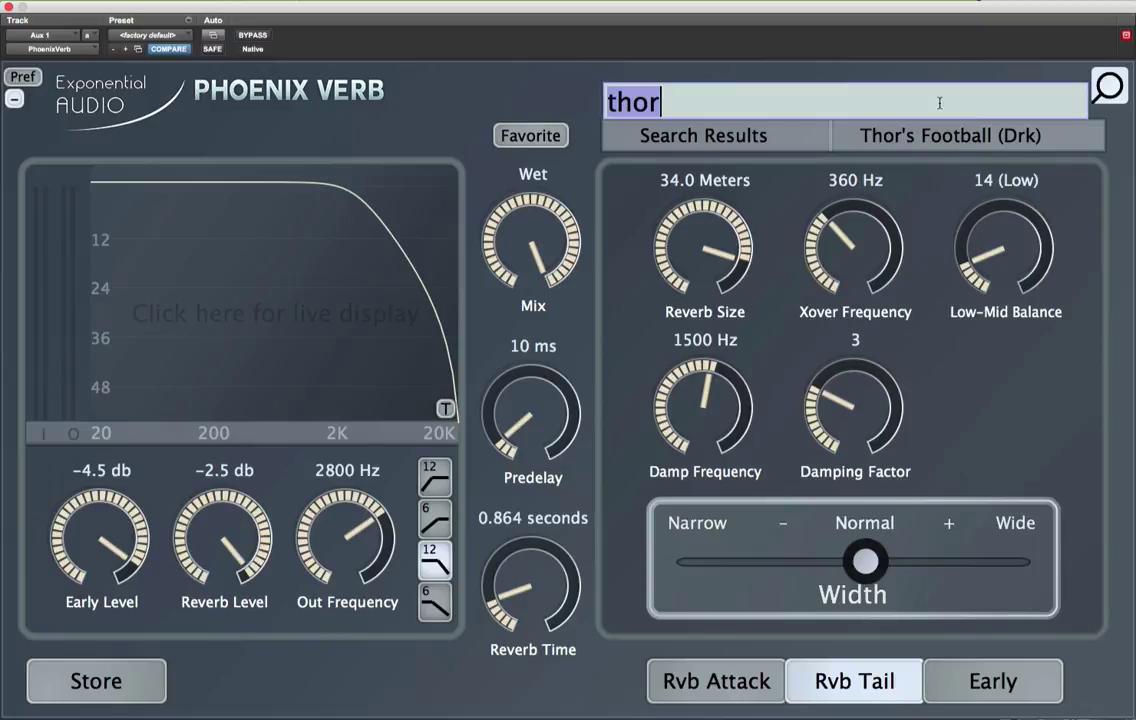
{"action": "key", "text": "BackSpace"}
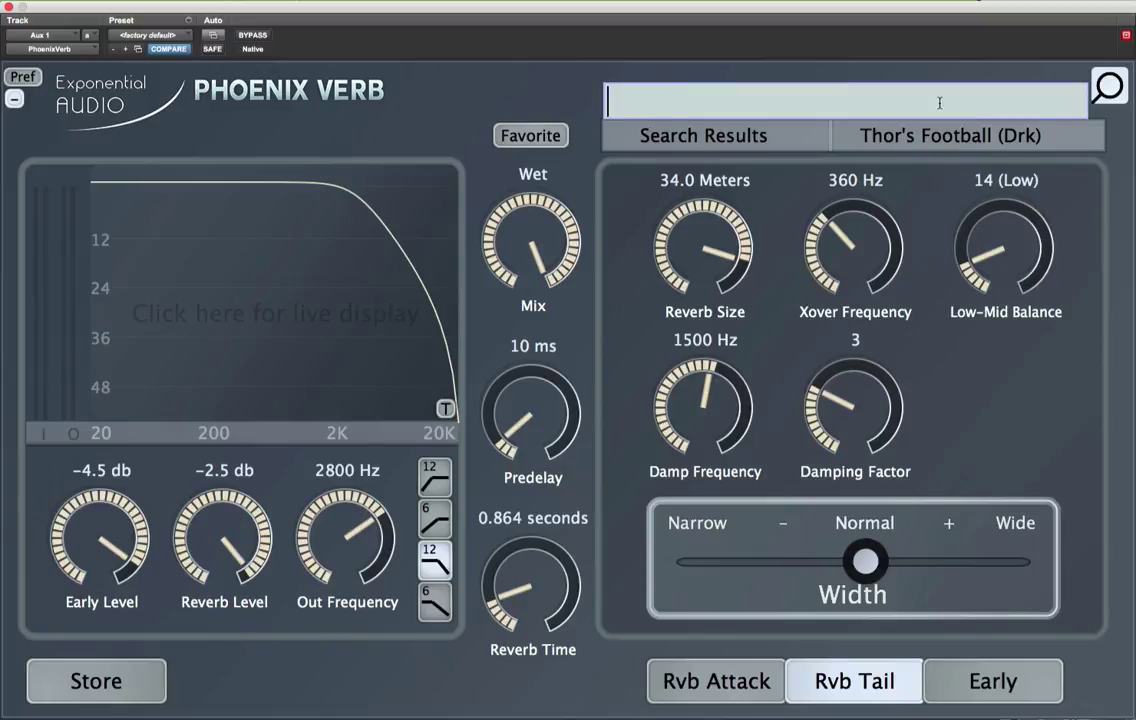
{"action": "type", "text": "chamber"}
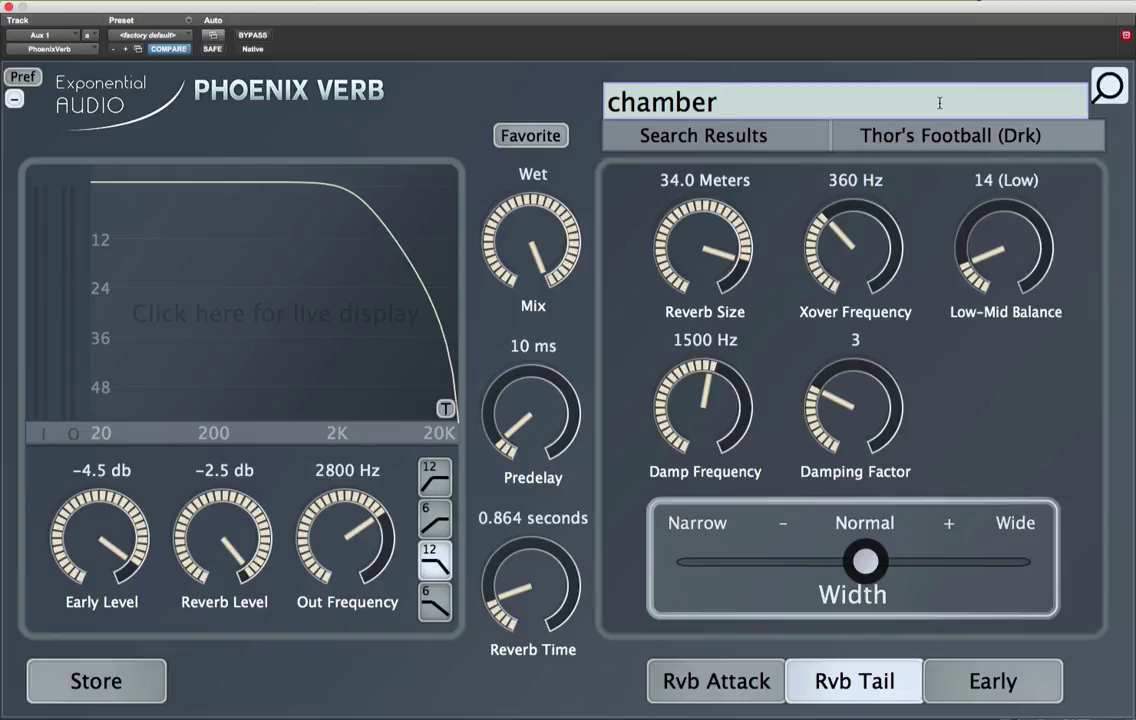
{"action": "key", "text": "Return"}
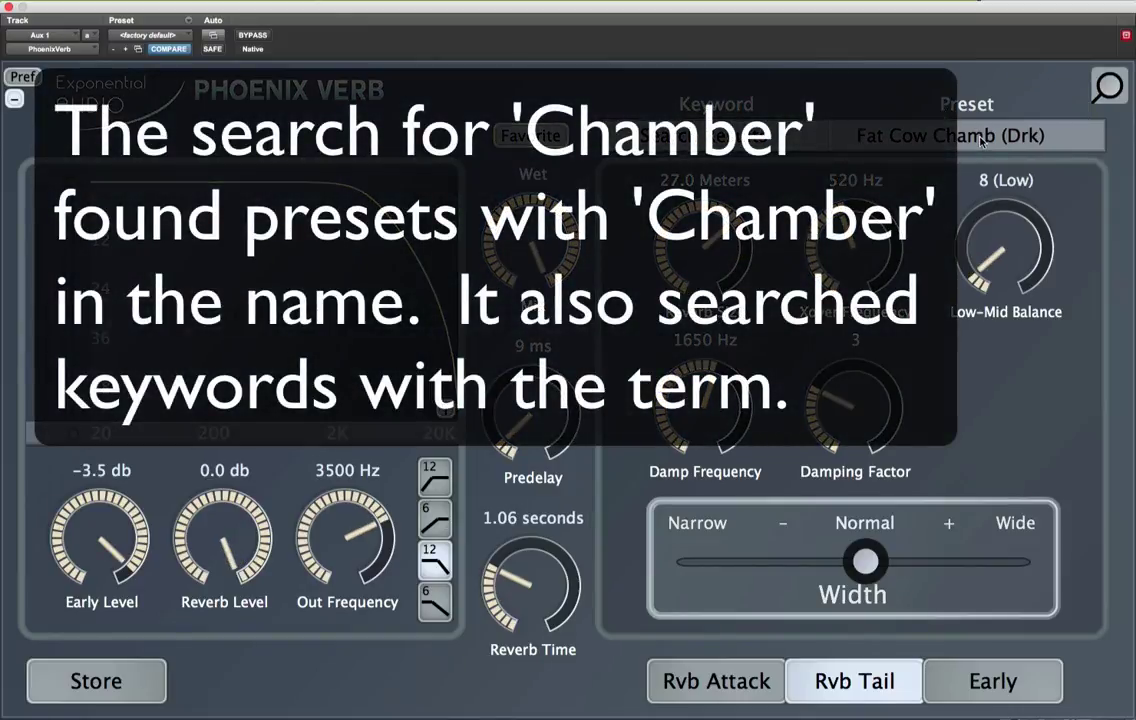
Page through the chamber matches and close the list, keeping Fat Cow Chamb (Drk).
{"action": "left_click", "coordinate": [870, 135]}
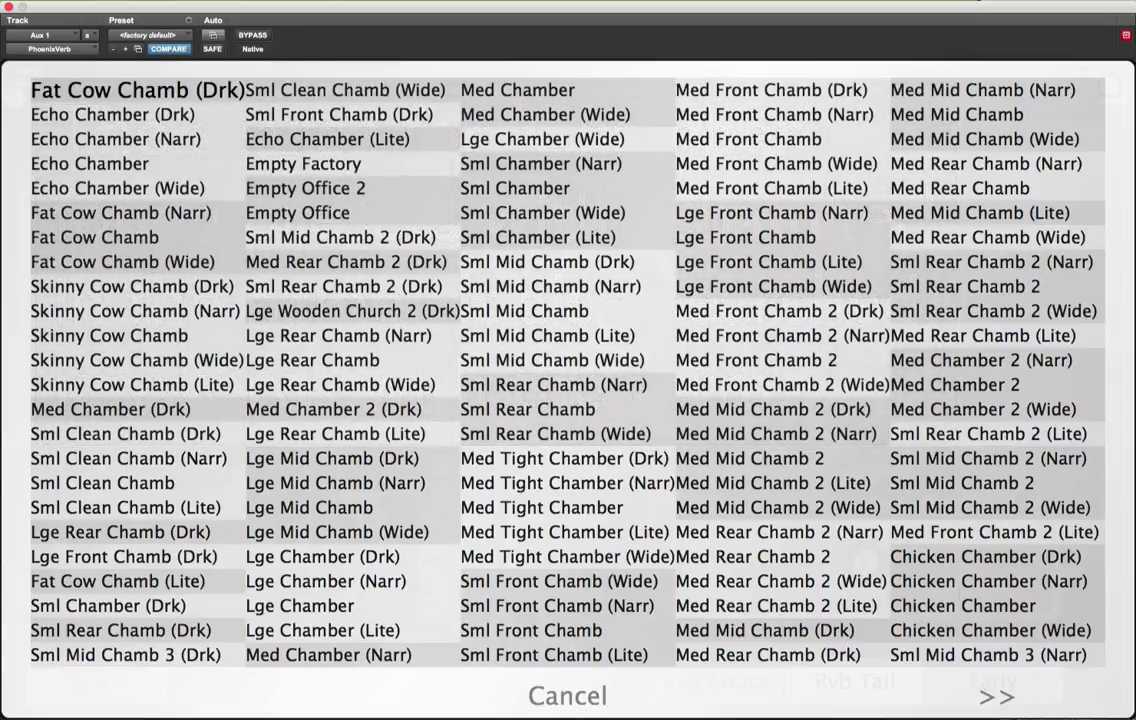
{"action": "left_click", "coordinate": [1000, 697]}
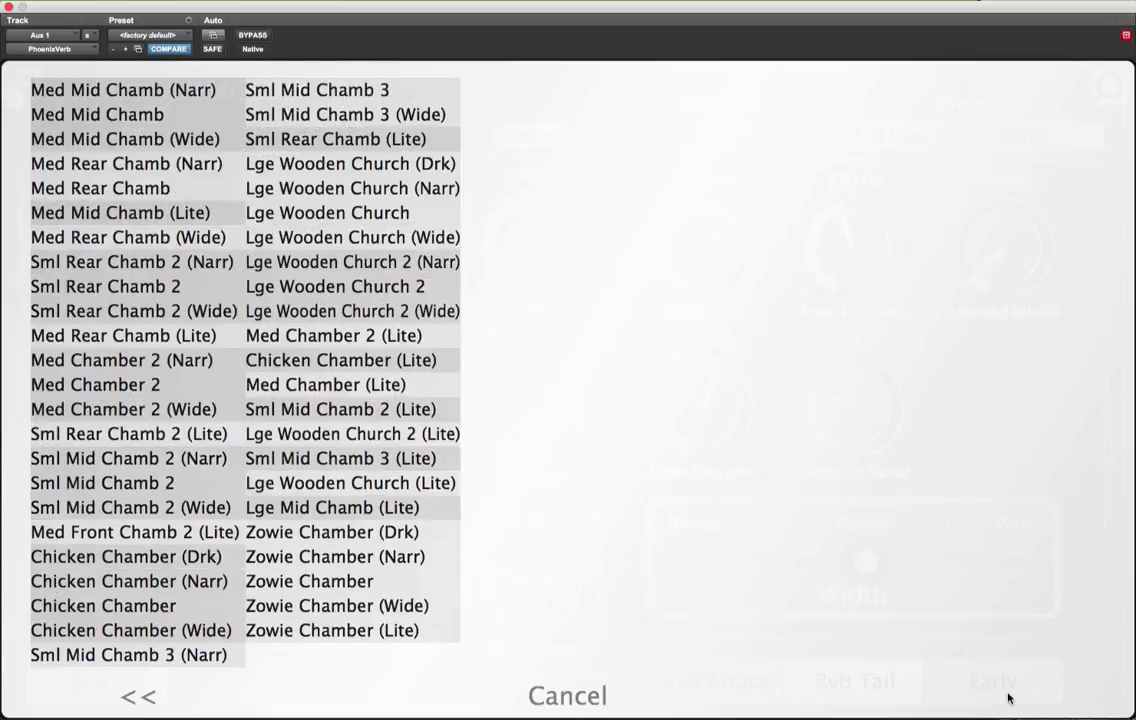
{"action": "left_click", "coordinate": [586, 696]}
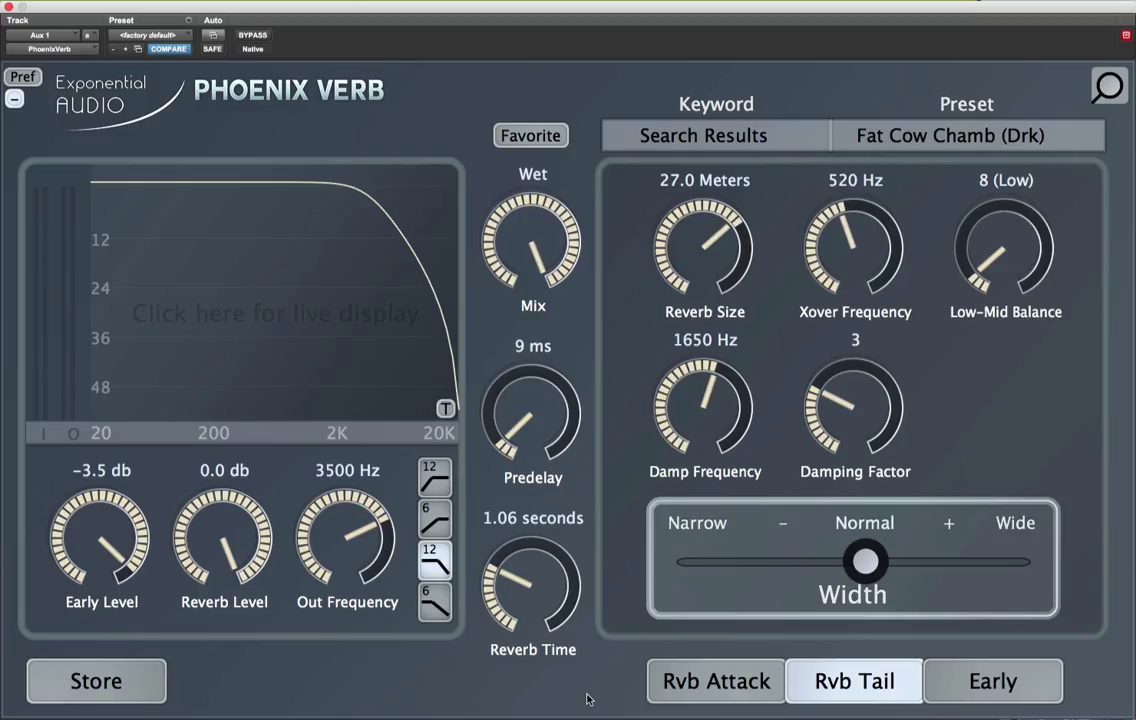
{"action": "left_click", "coordinate": [1107, 88]}
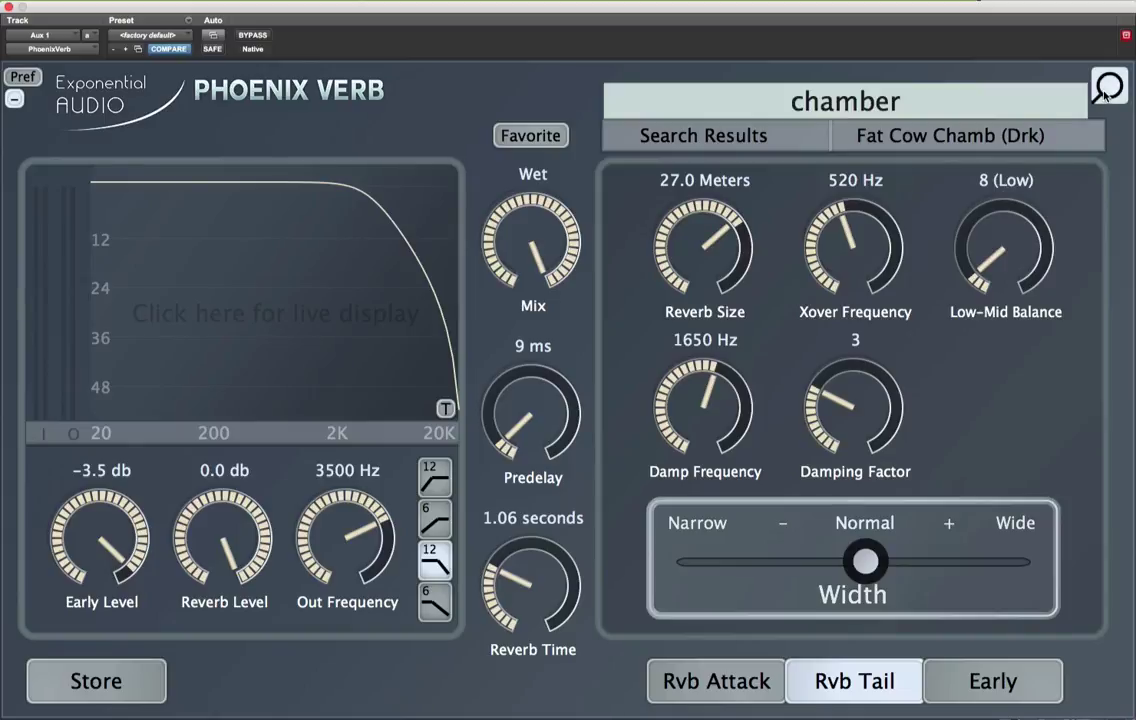
Extend the search query to 'chamber +voc' and run it.
{"action": "left_click", "coordinate": [1024, 101]}
{"action": "left_click", "coordinate": [1017, 102]}
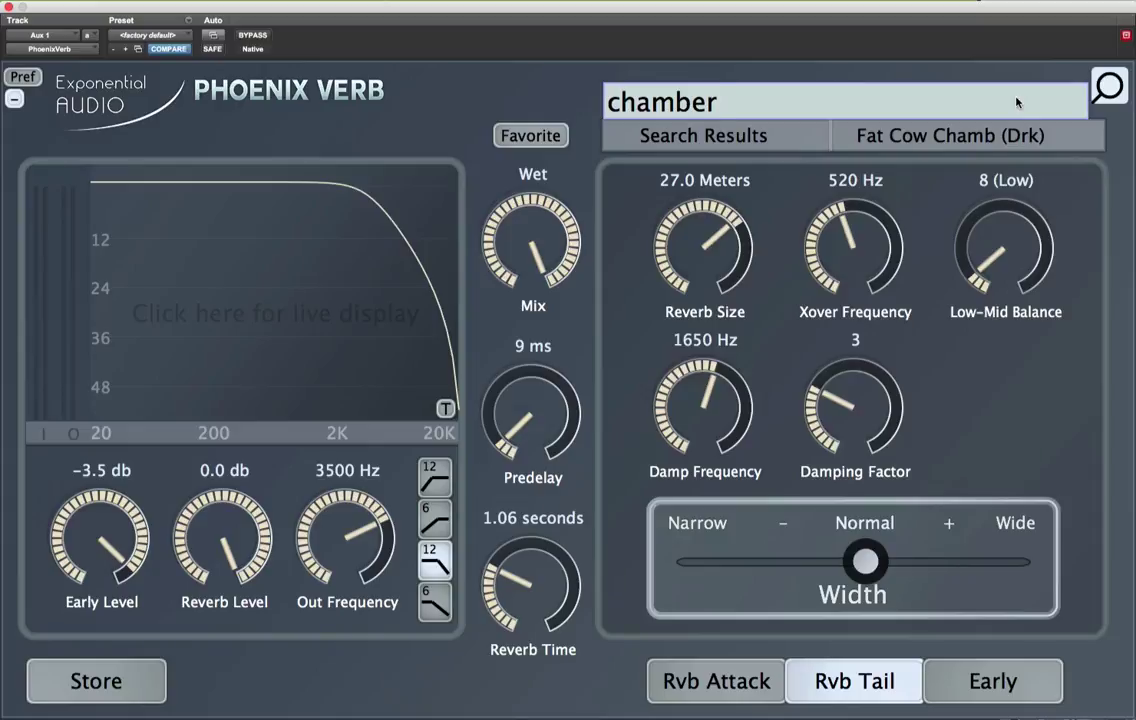
{"action": "type", "text": "+voc"}
{"action": "key", "text": "Return"}
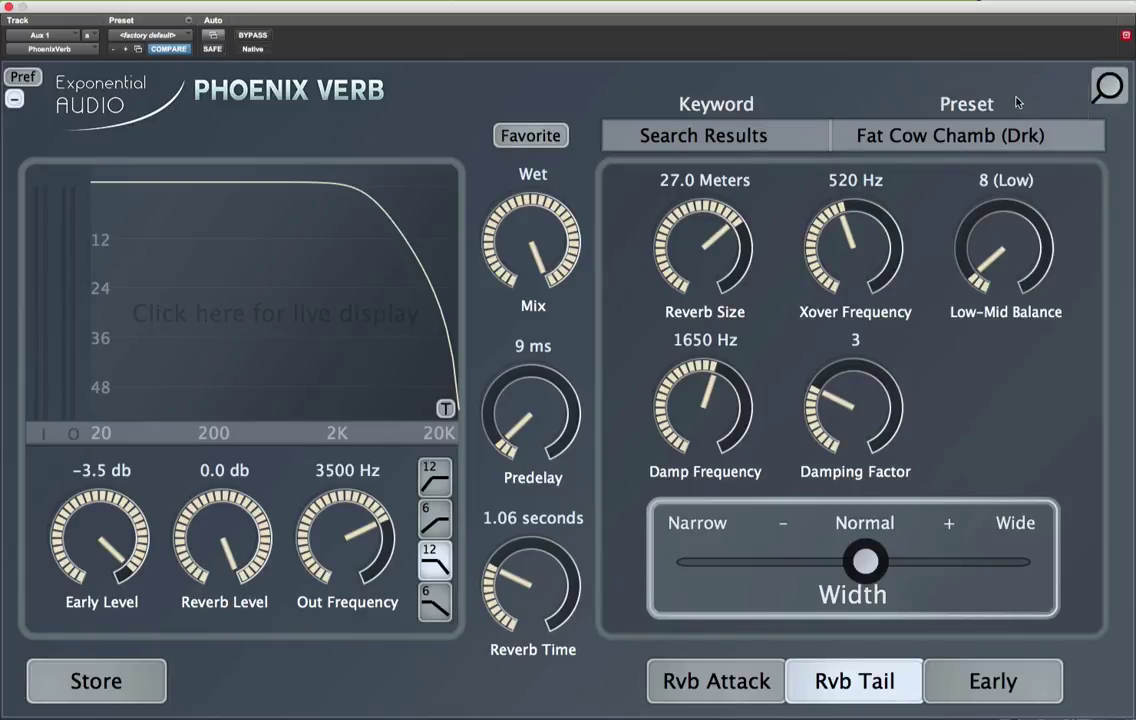
Page forward and back through the 135 matches, closing the list without loading another preset.
{"action": "left_click", "coordinate": [883, 122]}
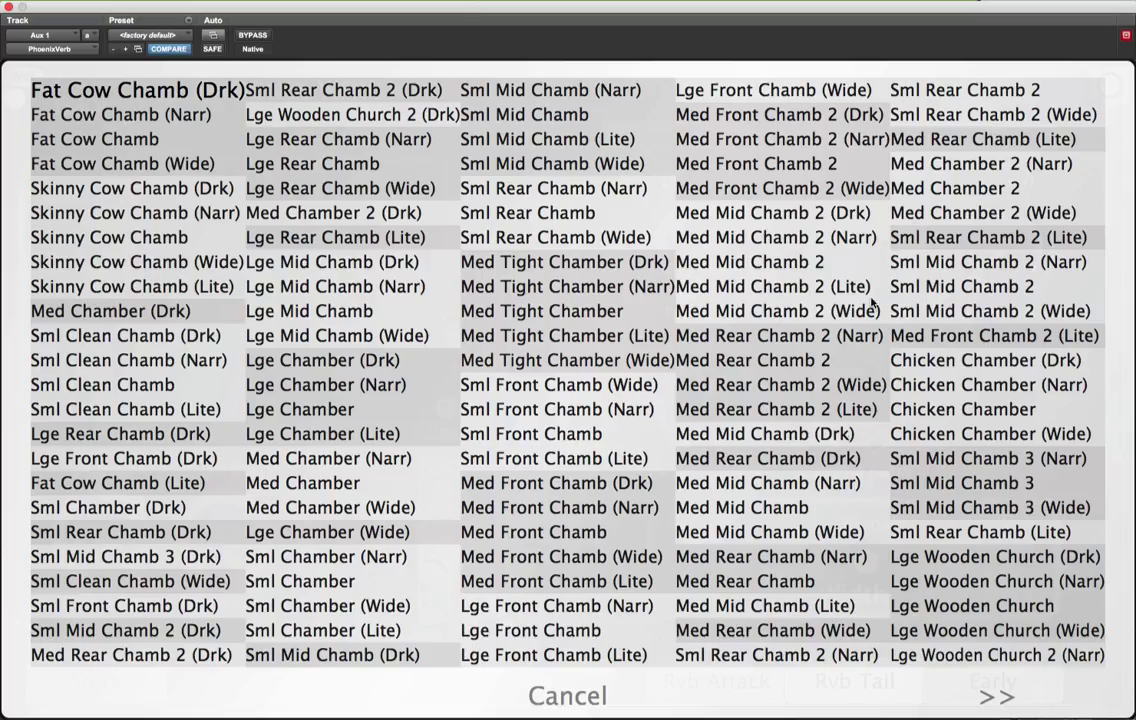
{"action": "left_click", "coordinate": [995, 697]}
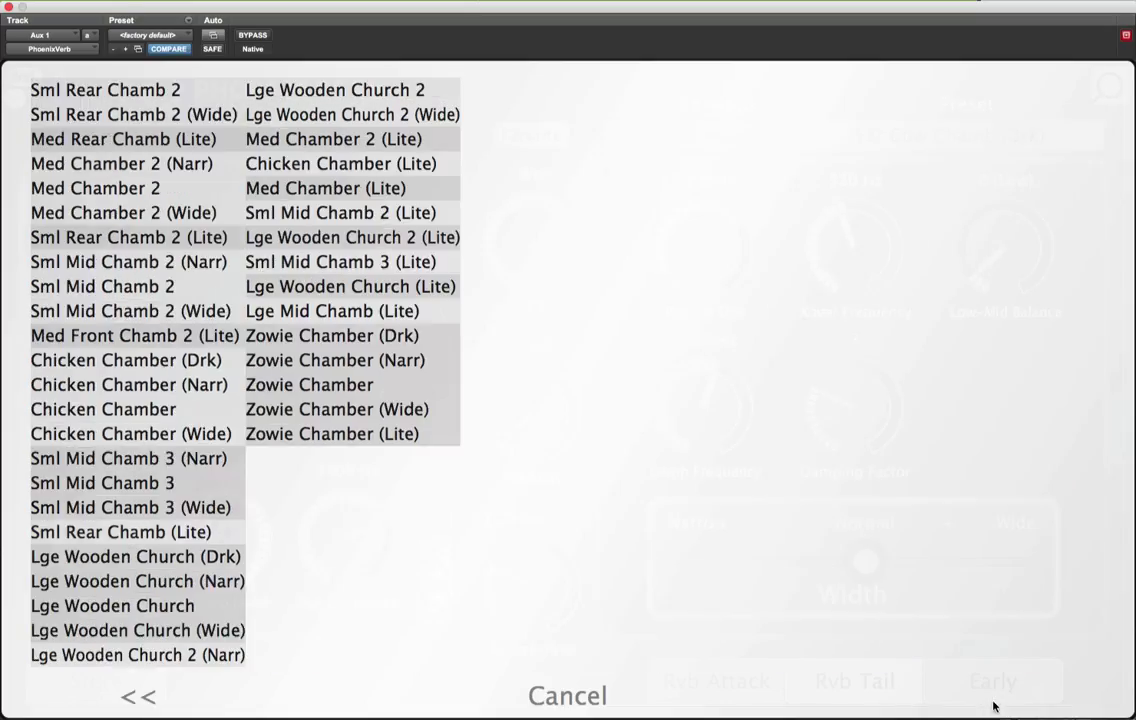
{"action": "left_click", "coordinate": [138, 694]}
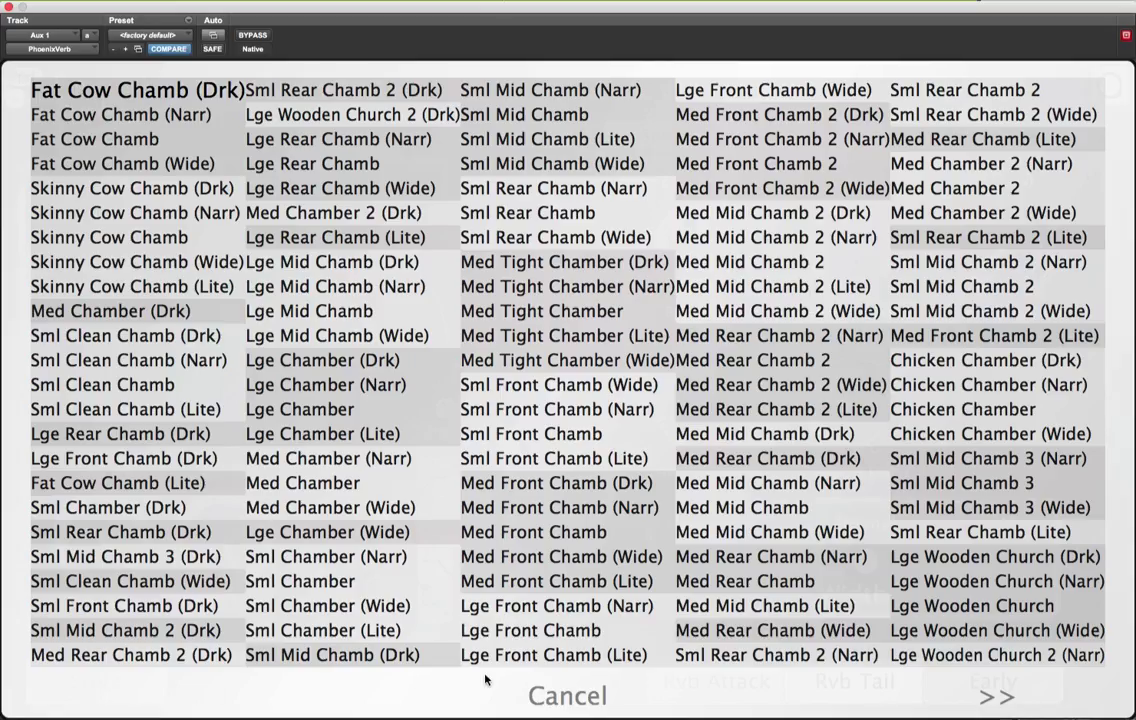
{"action": "left_click", "coordinate": [568, 695]}
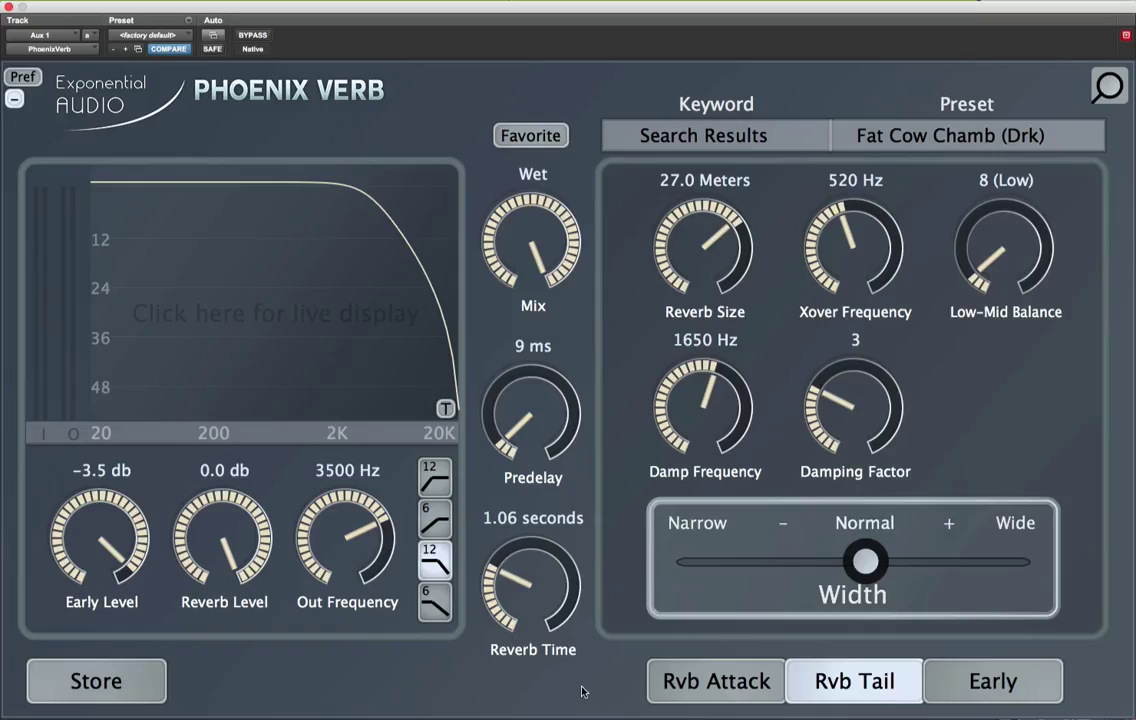
Append '-small' so the query reads 'chamber +voc -small' and run it.
{"action": "left_click", "coordinate": [1110, 97]}
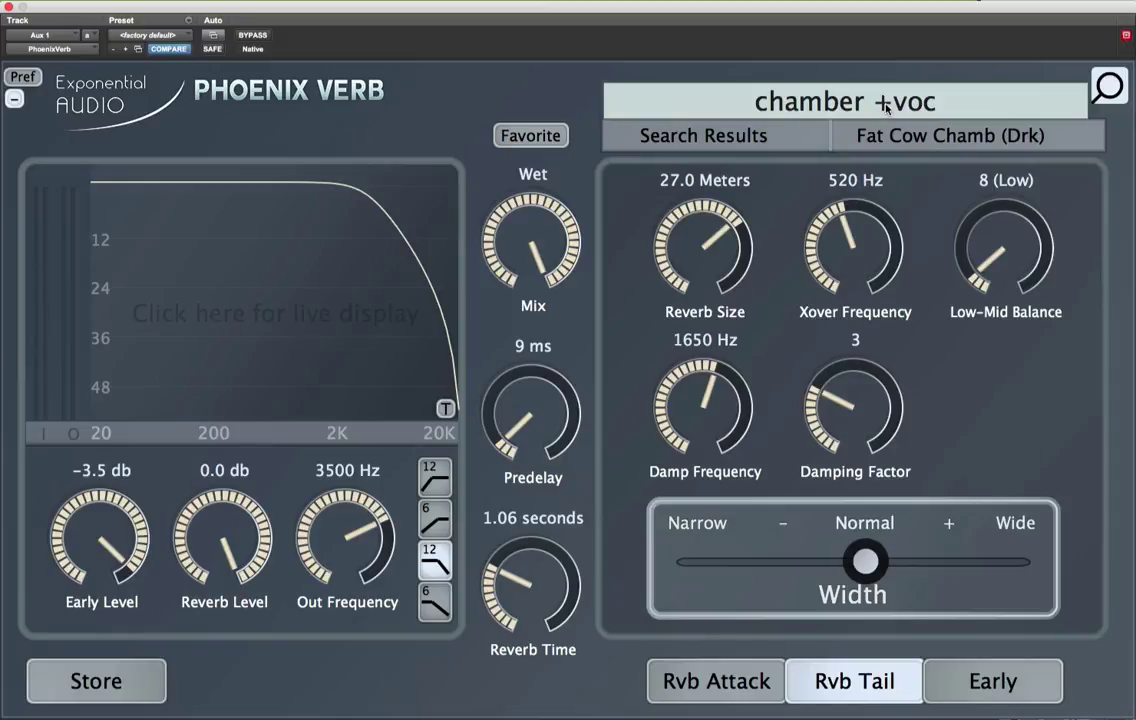
{"action": "left_click", "coordinate": [1013, 104]}
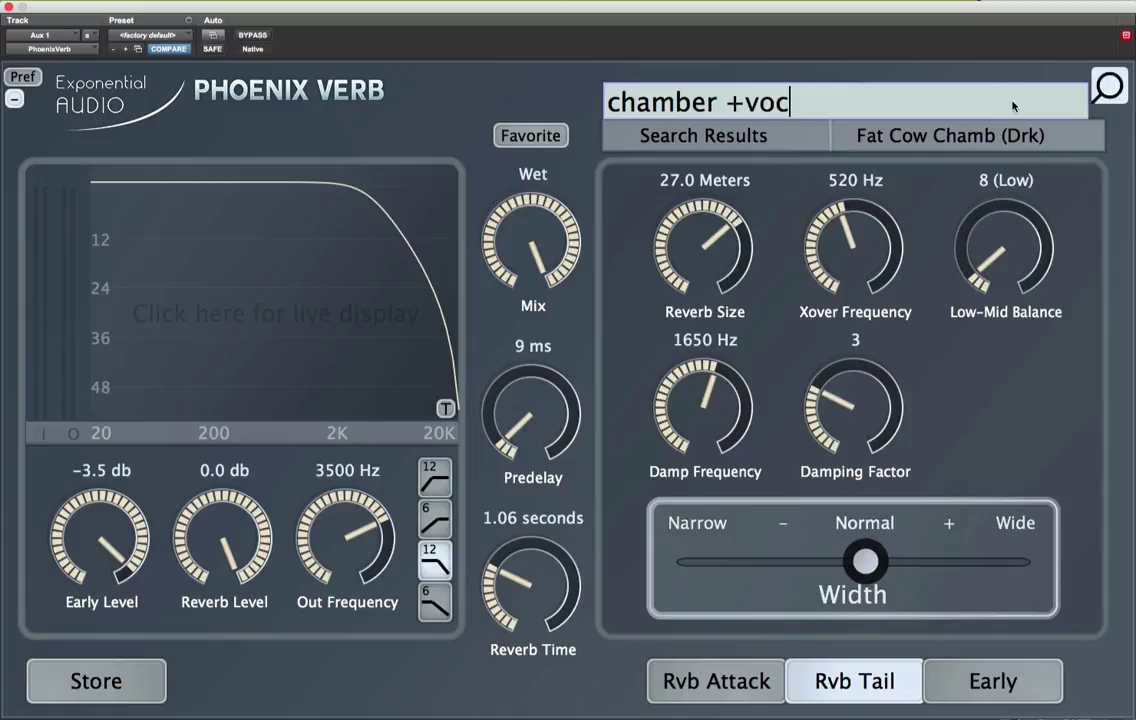
{"action": "type", "text": "-small"}
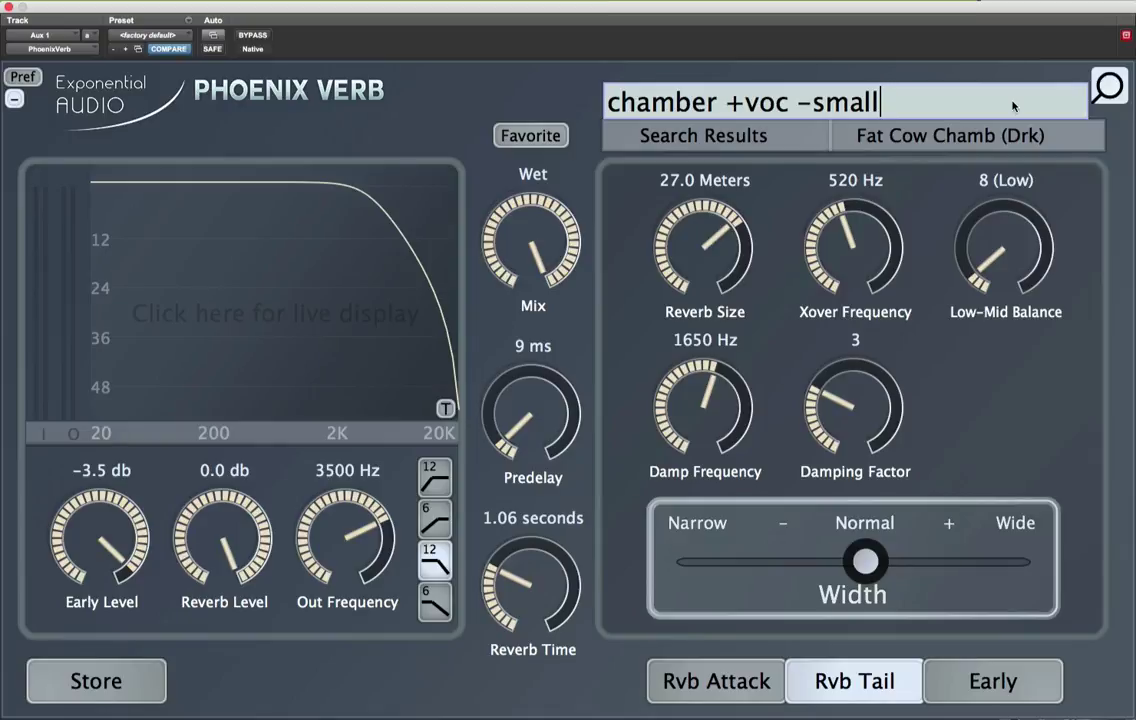
{"action": "key", "text": "Return"}
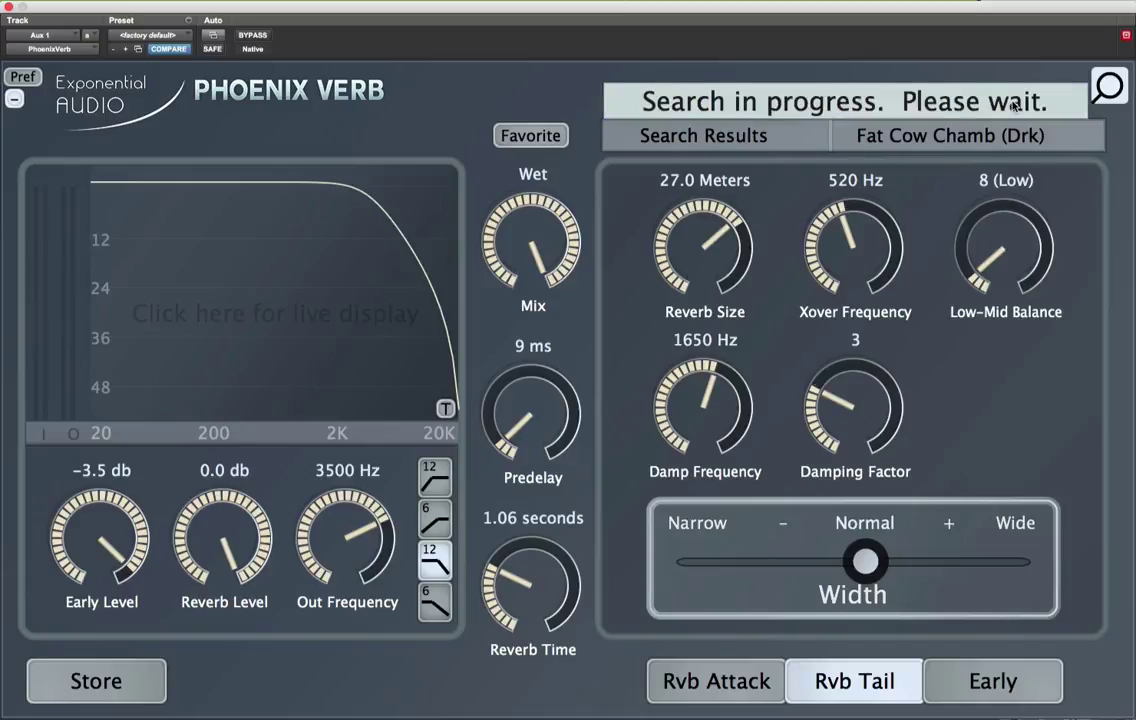
Check the 80 matching presets and close the list, keeping Med Chamber (Drk) loaded.
{"action": "left_click", "coordinate": [978, 146]}
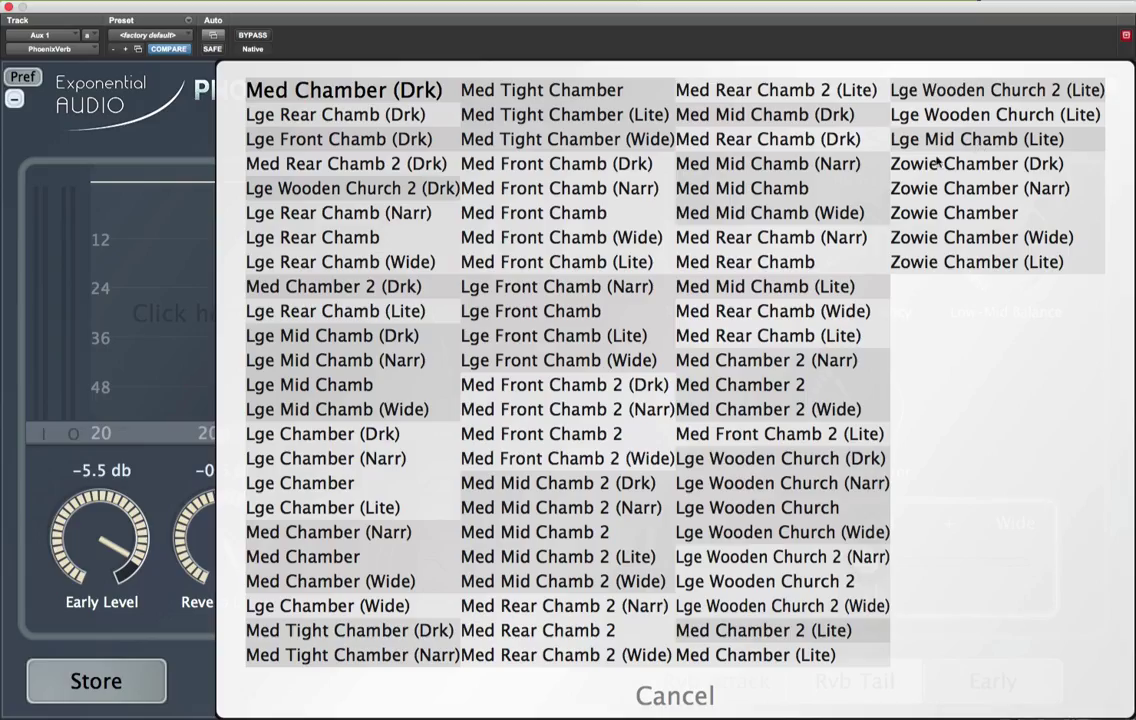
{"action": "left_click", "coordinate": [700, 697]}
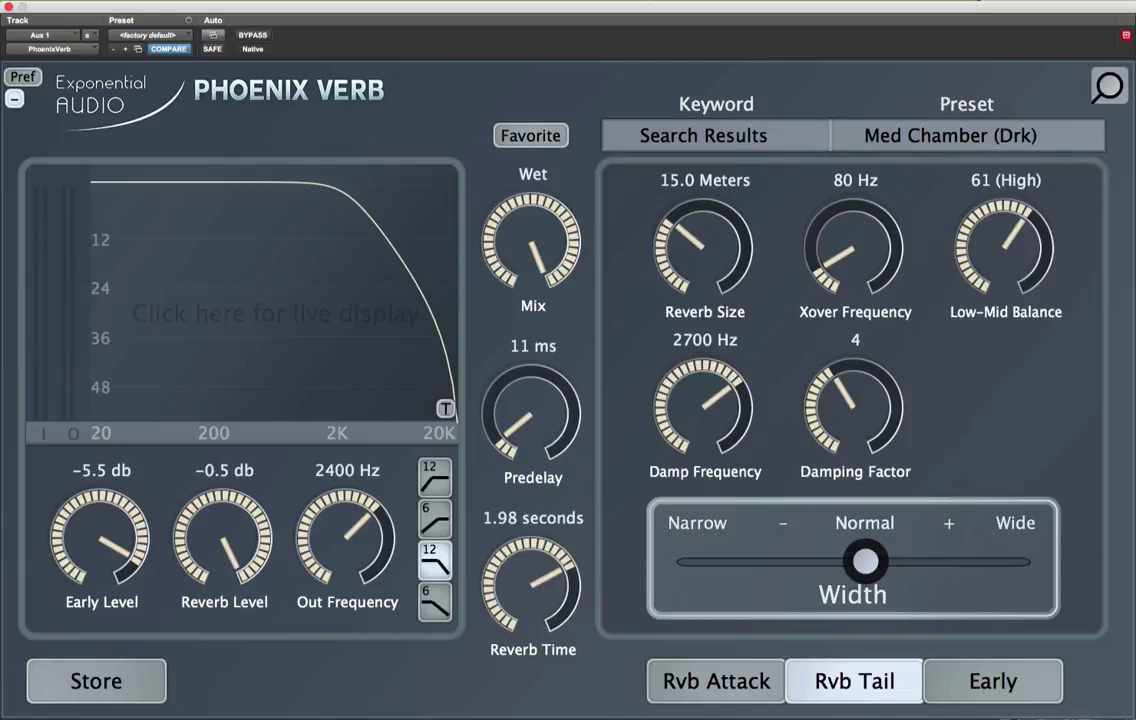
{"action": "left_click", "coordinate": [1108, 89]}
Append '-narr' so the query reads 'chamber +voc -small -narr' and run it.
{"action": "left_click", "coordinate": [999, 103]}
{"action": "left_click", "coordinate": [999, 103]}
{"action": "type", "text": "-narr"}
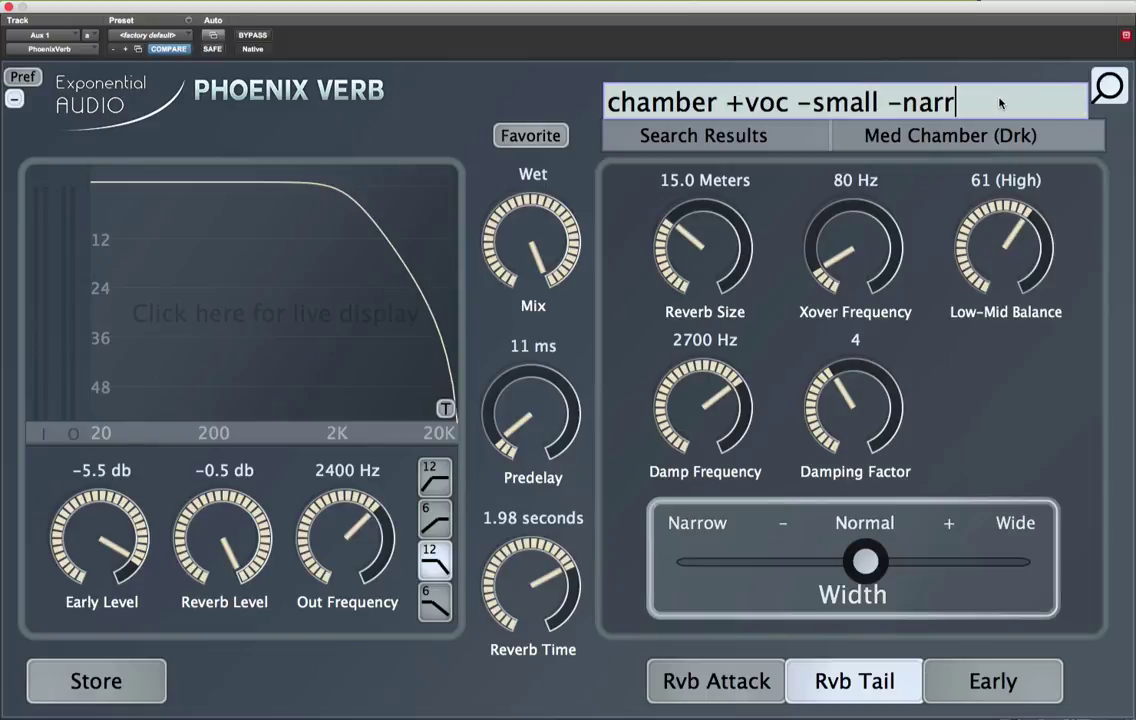
{"action": "key", "text": "Return"}
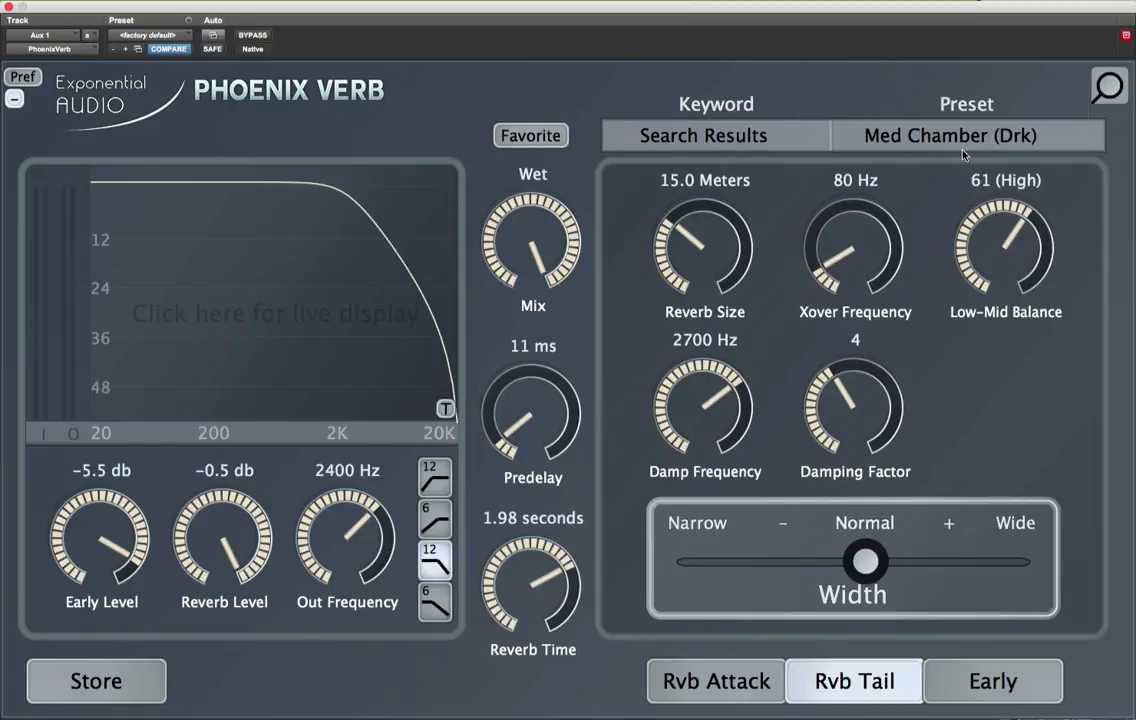
Review the 64 matches without changing preset, then show and hide the search query.
{"action": "left_click", "coordinate": [885, 135]}
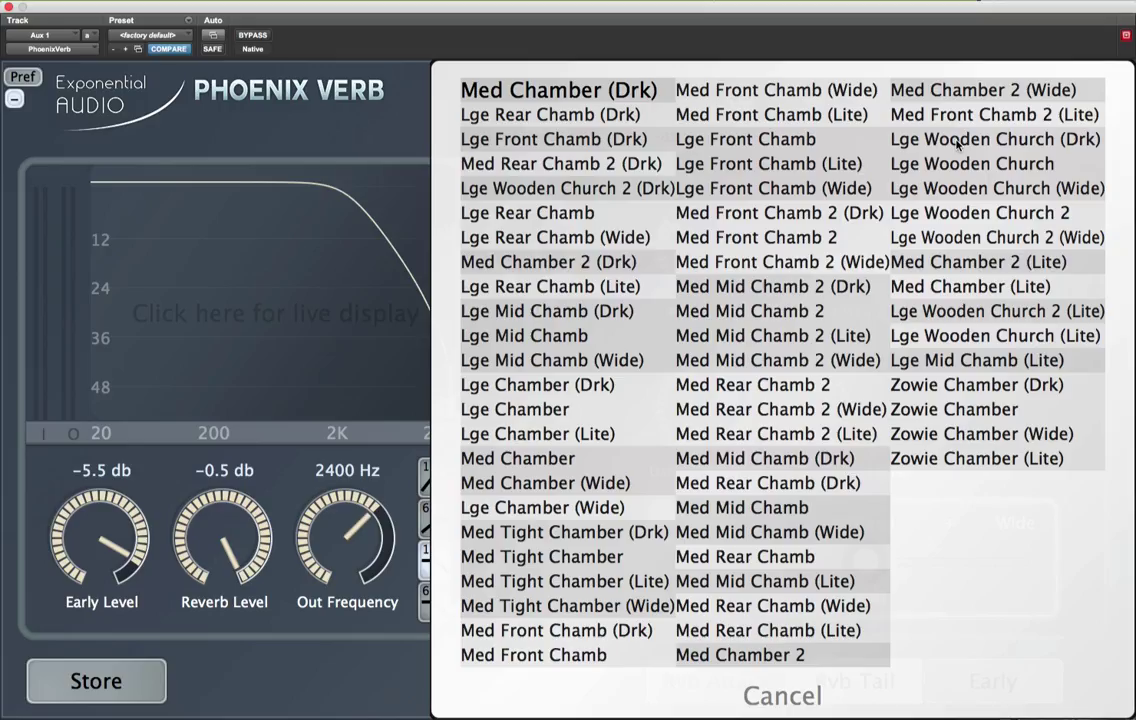
{"action": "left_click", "coordinate": [752, 695]}
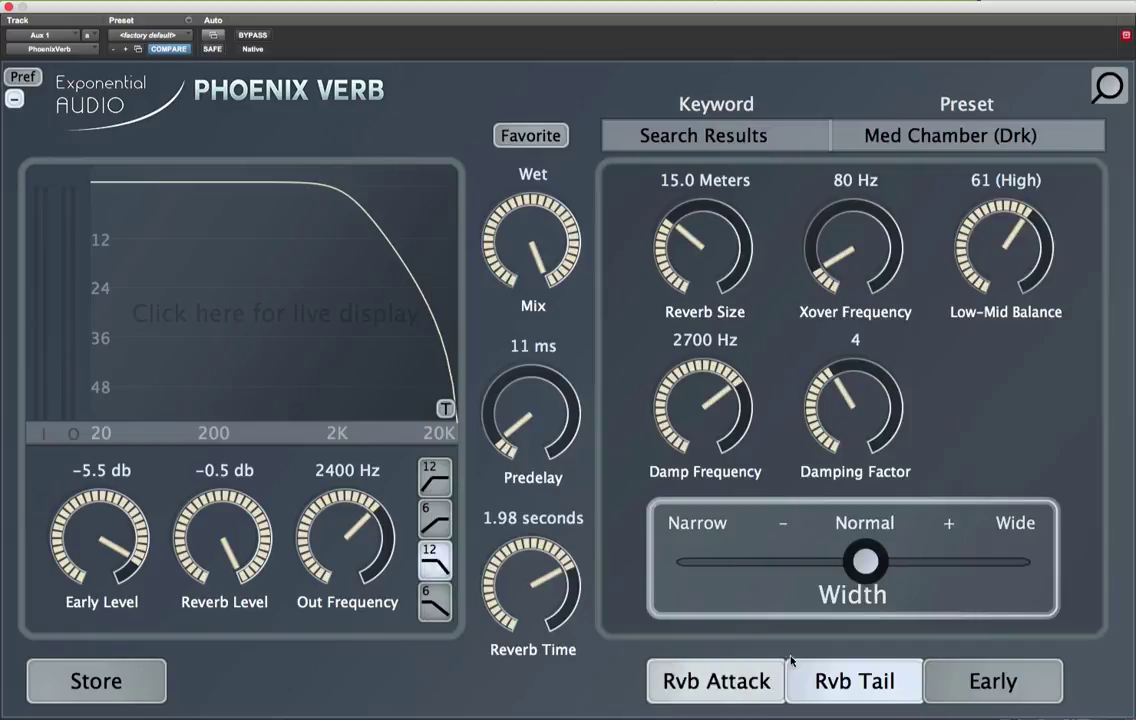
{"action": "left_click", "coordinate": [1107, 85]}
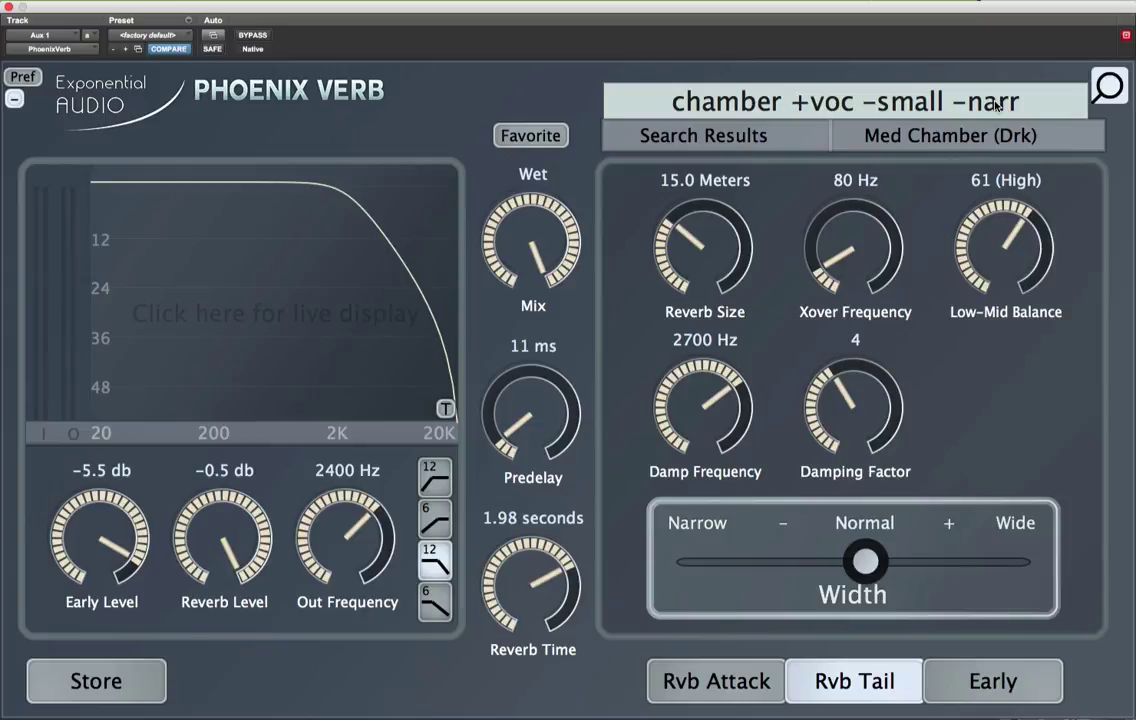
{"action": "left_click", "coordinate": [1107, 90]}
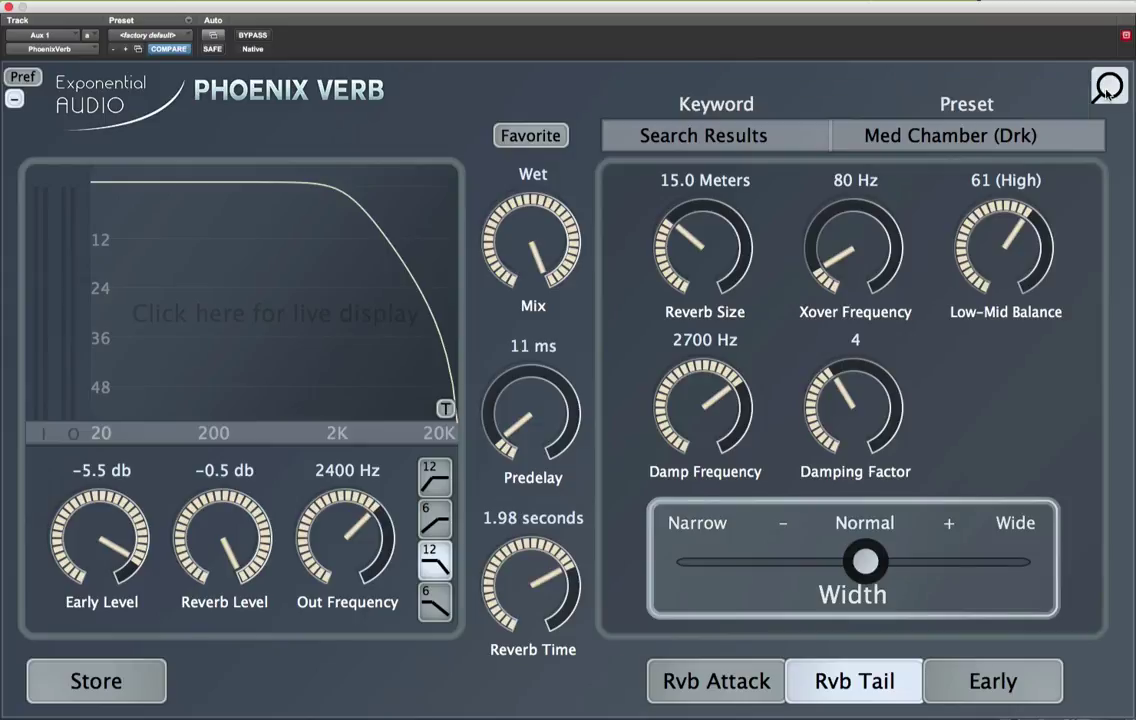